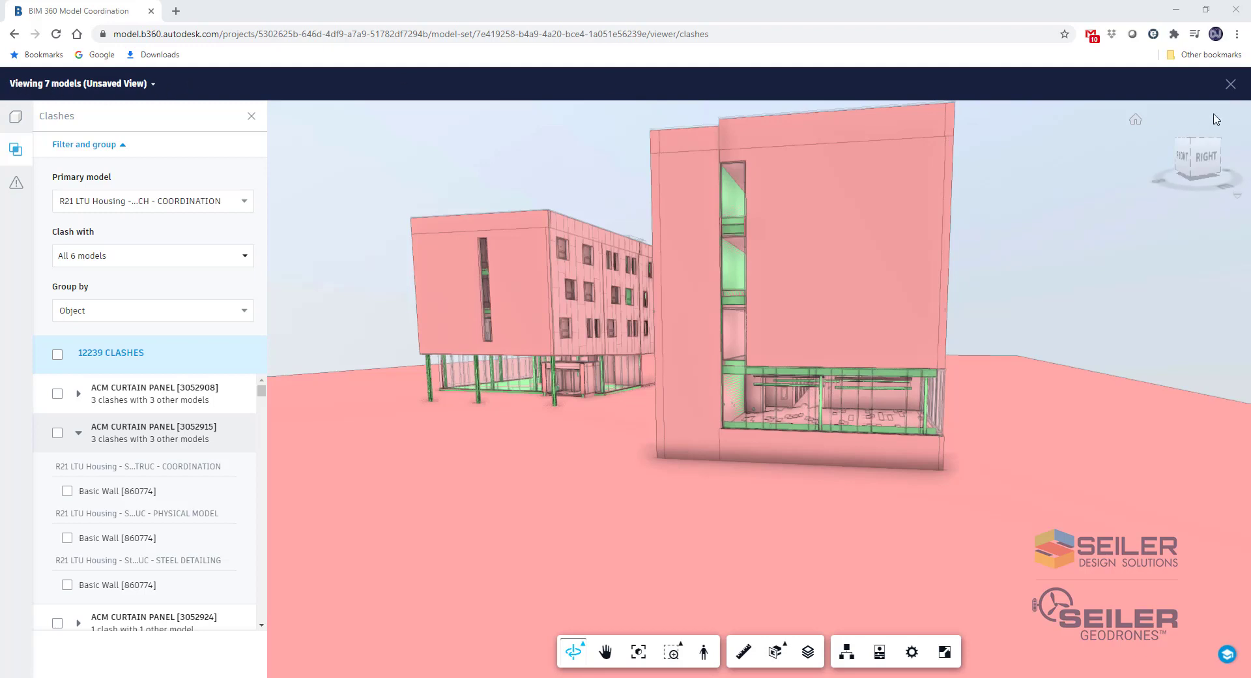
Step: Close the 3D clash viewer to get back to the Clashes matrix of all 7 models
left_click(1230, 85)
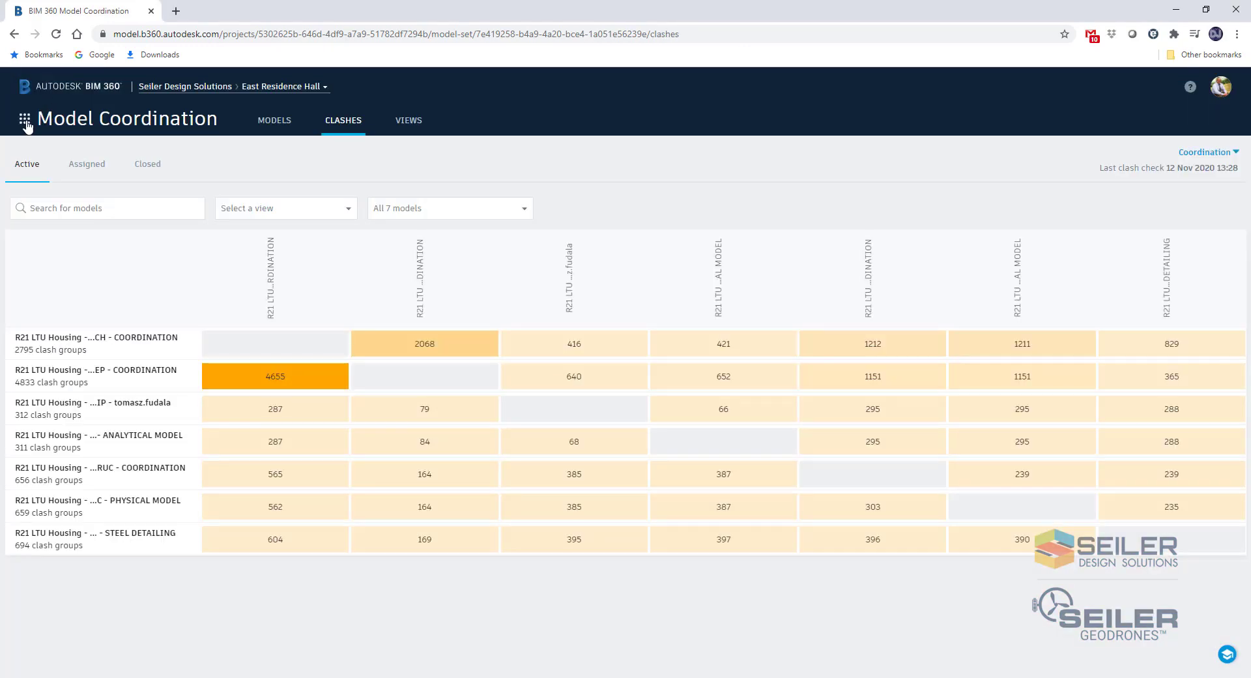
Step: Open and dismiss the BIM 360 module list, then switch to the Navisworks Manage window
left_click(25, 119)
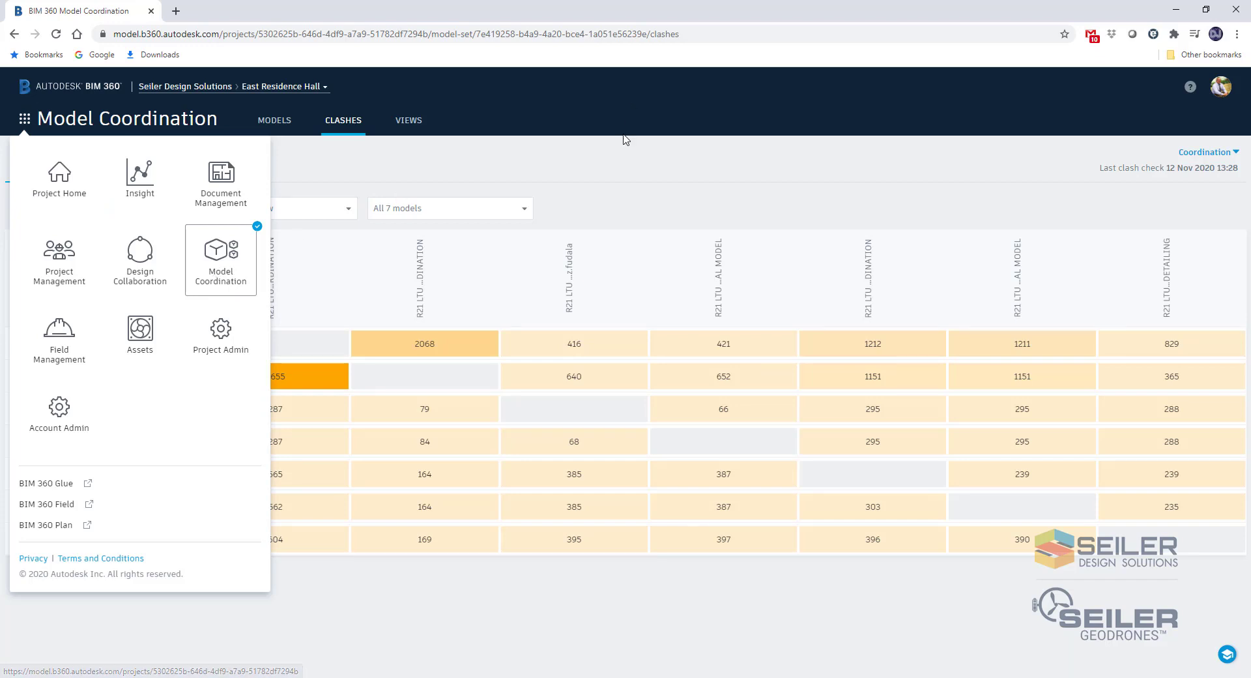
left_click(615, 154)
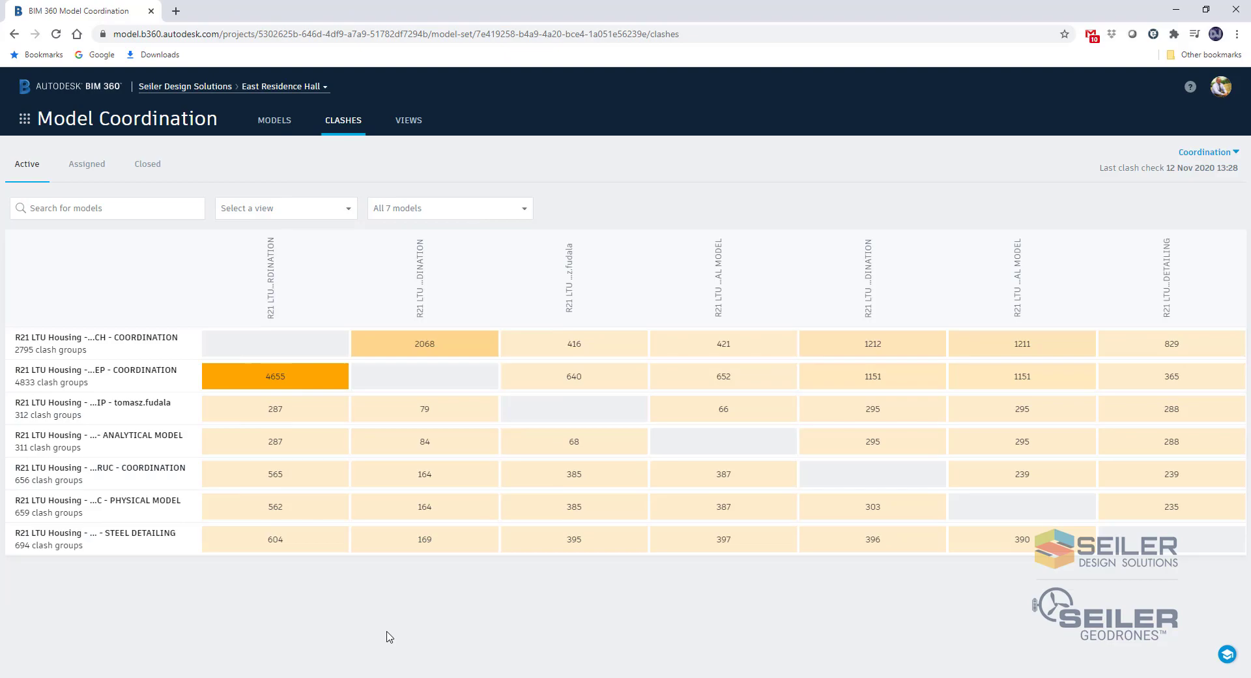
key("alt+Tab")
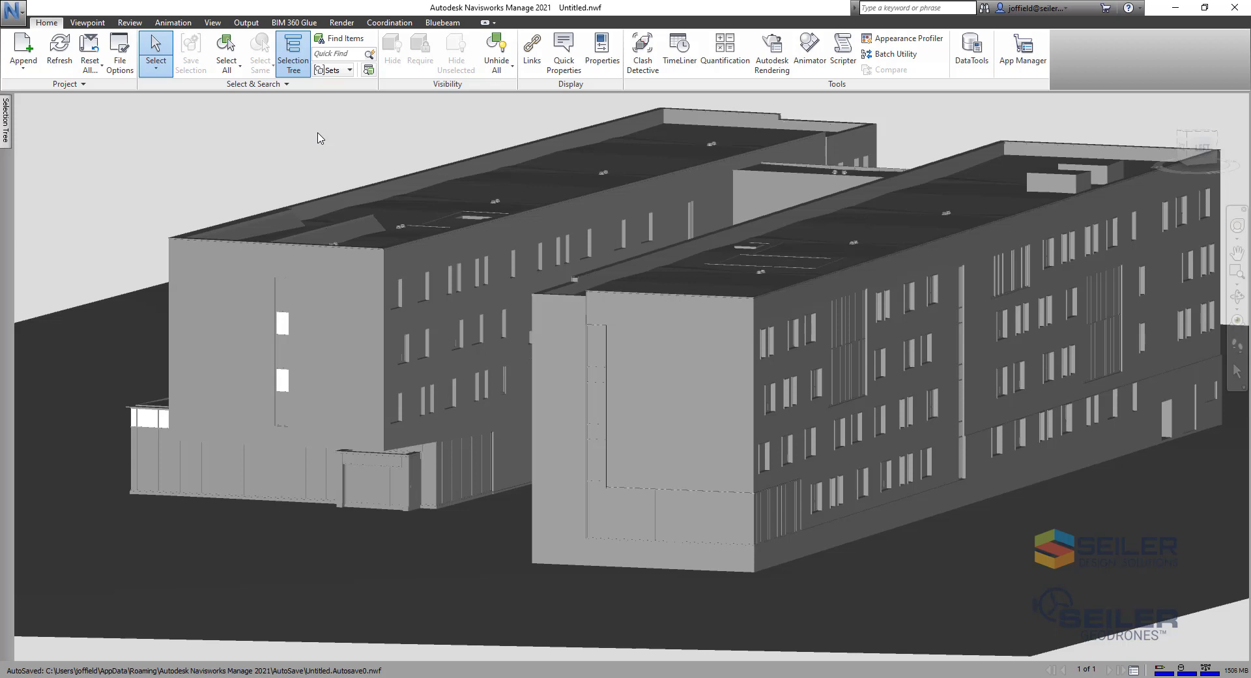
Step: On the Coordination tab, cancel Open Models and show the BIM 360 Issues panel listing issue #6
left_click(399, 25)
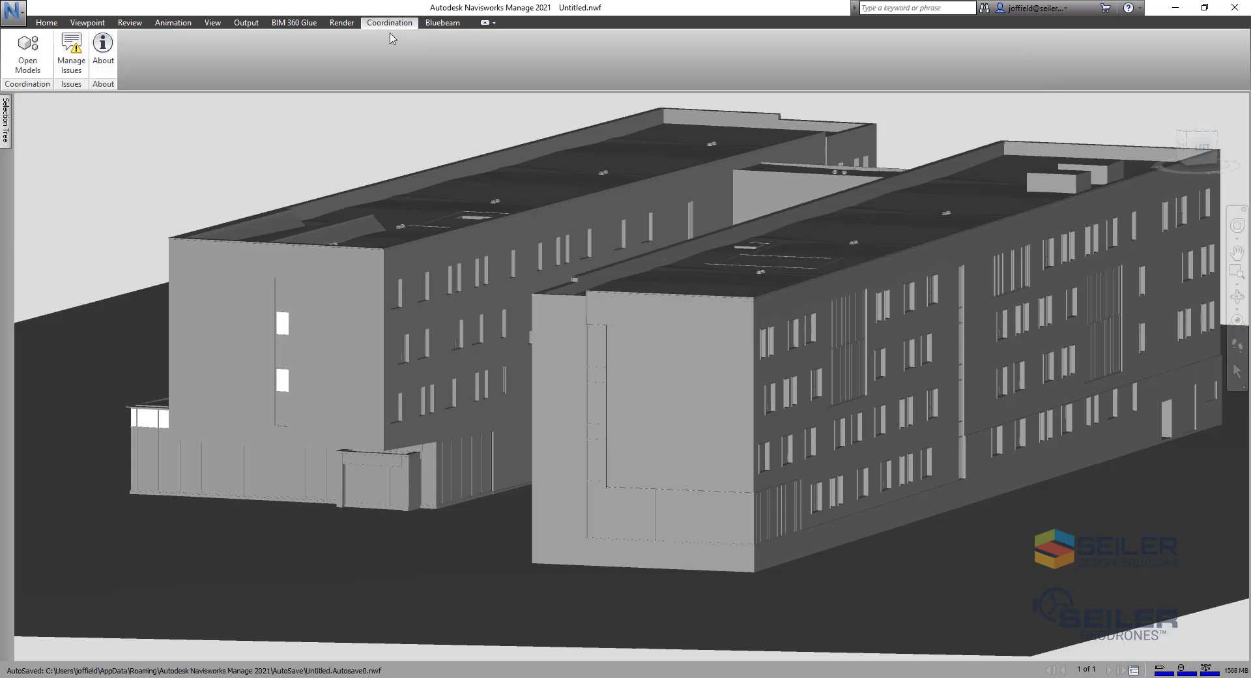
left_click(32, 74)
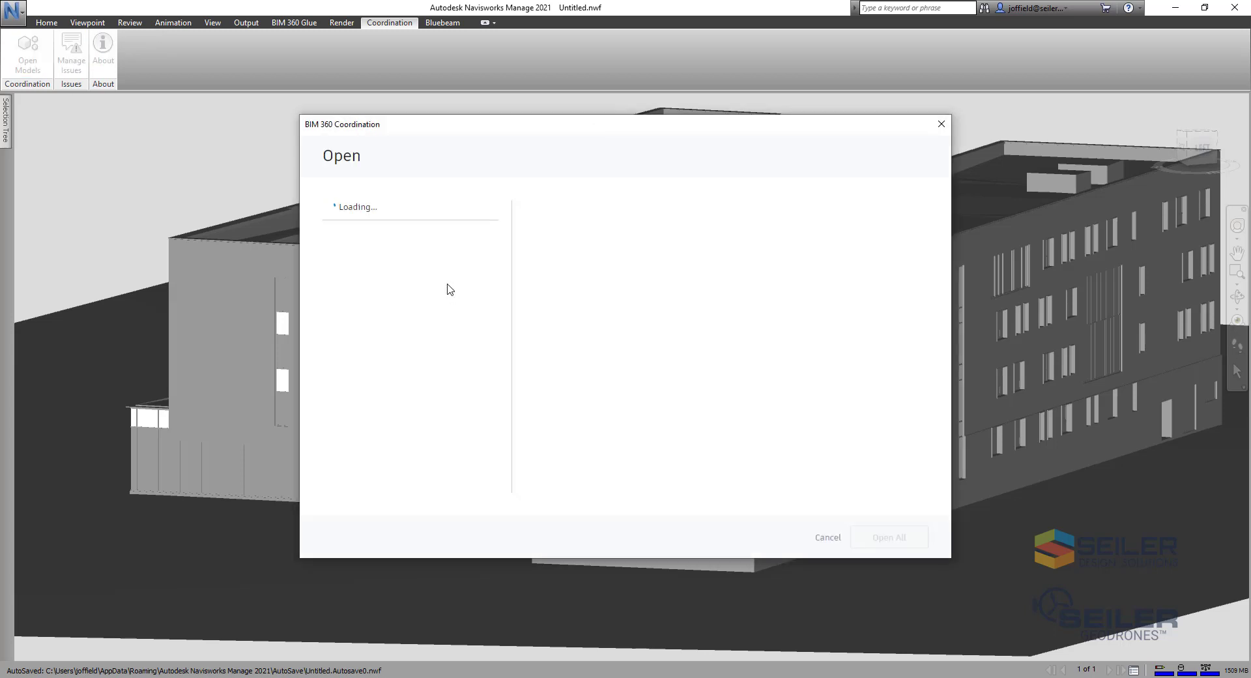
left_click(941, 123)
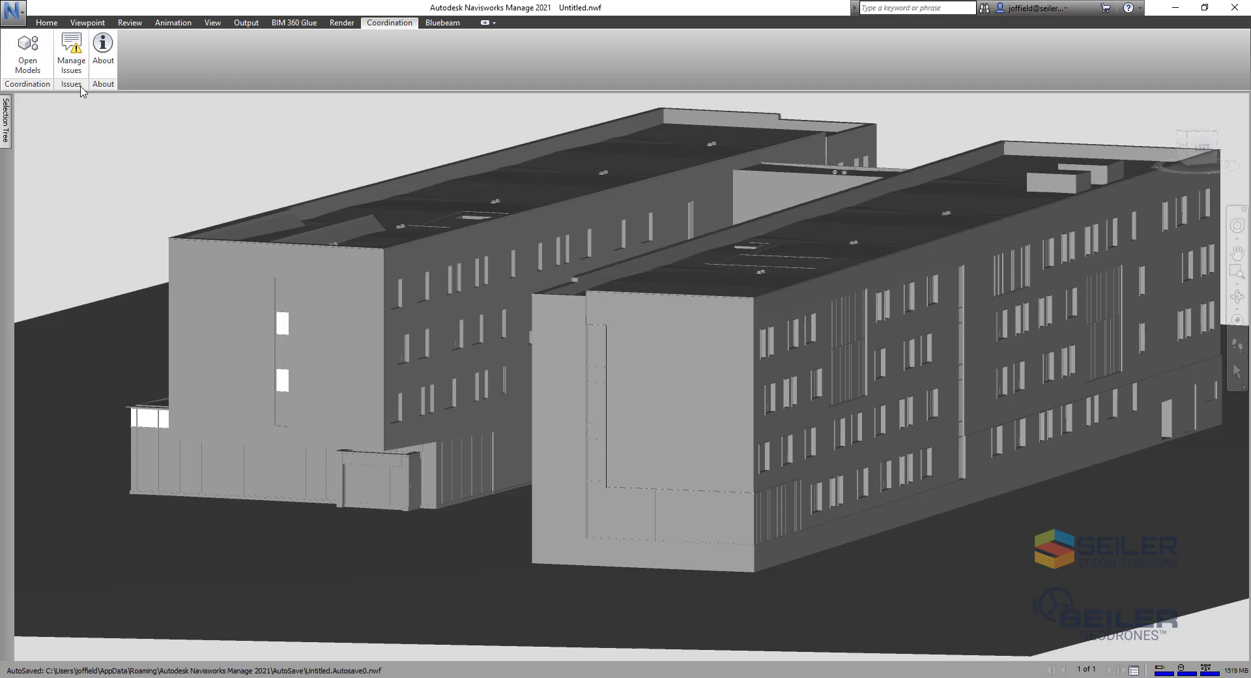
left_click(72, 62)
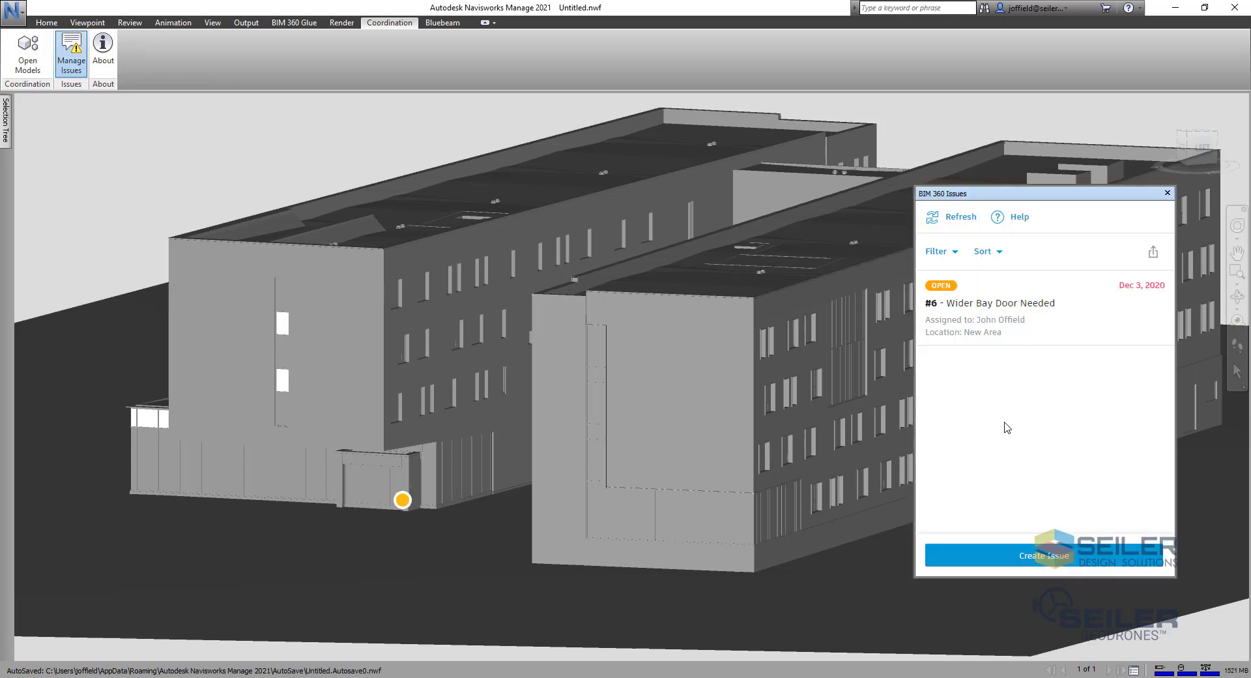
left_click(304, 677)
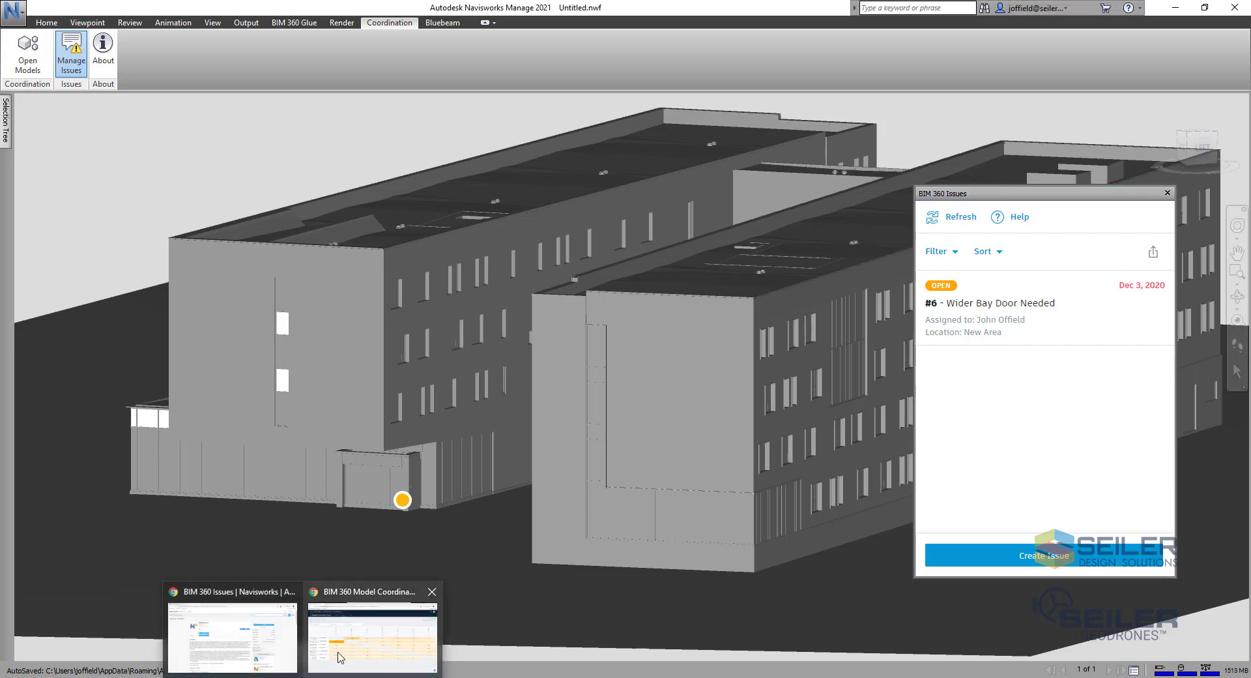
Step: Bring up the Model Coordination page and open the first model's clashes in the viewer
left_click(380, 635)
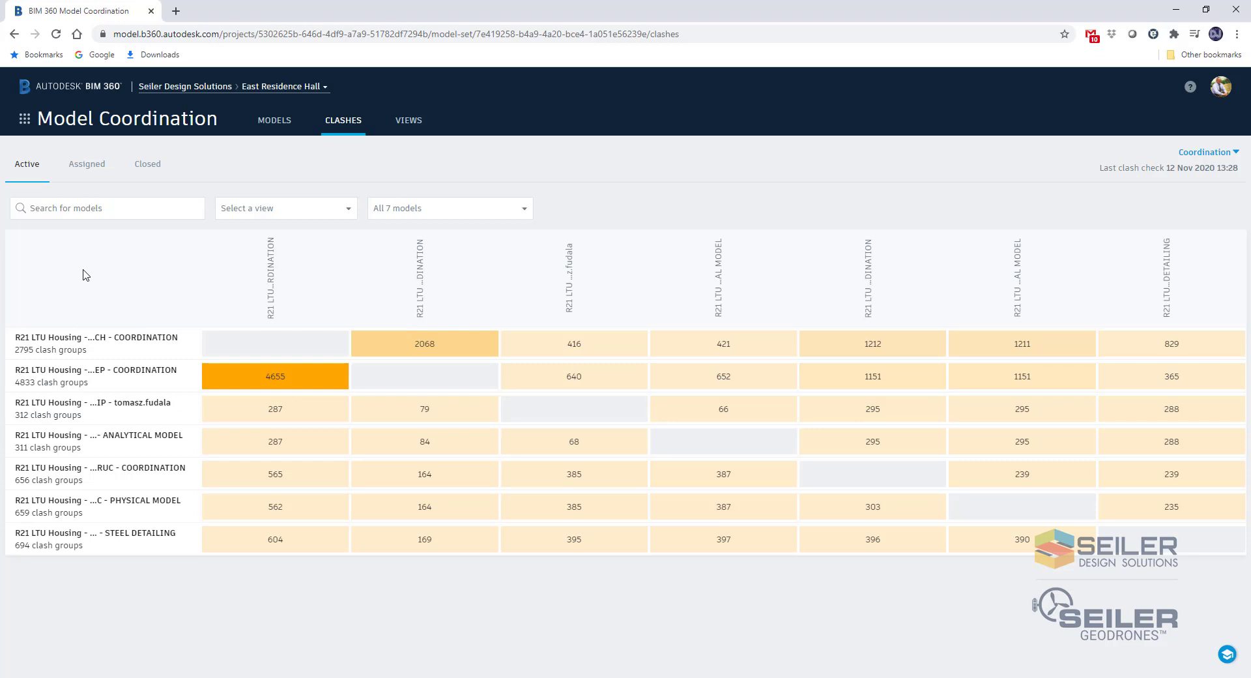
left_click(70, 344)
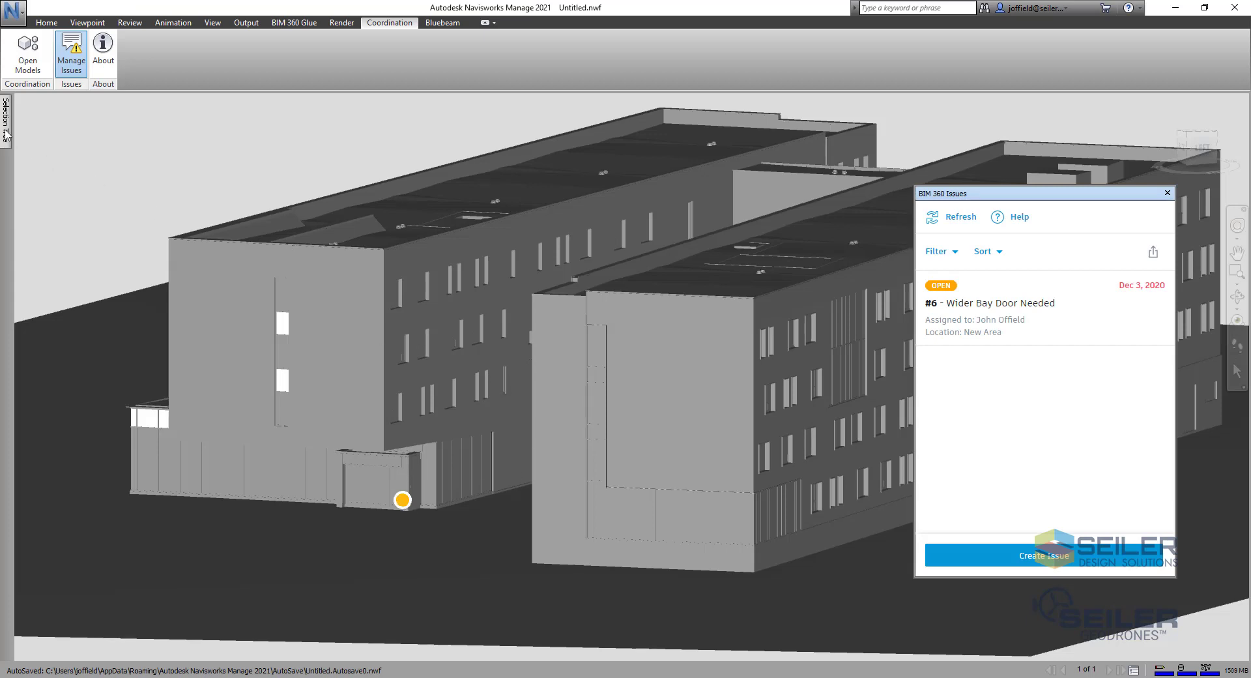
Step: Show the Test 1 Clash Detective results at Clash1 and start a new BIM 360 issue
left_click(46, 22)
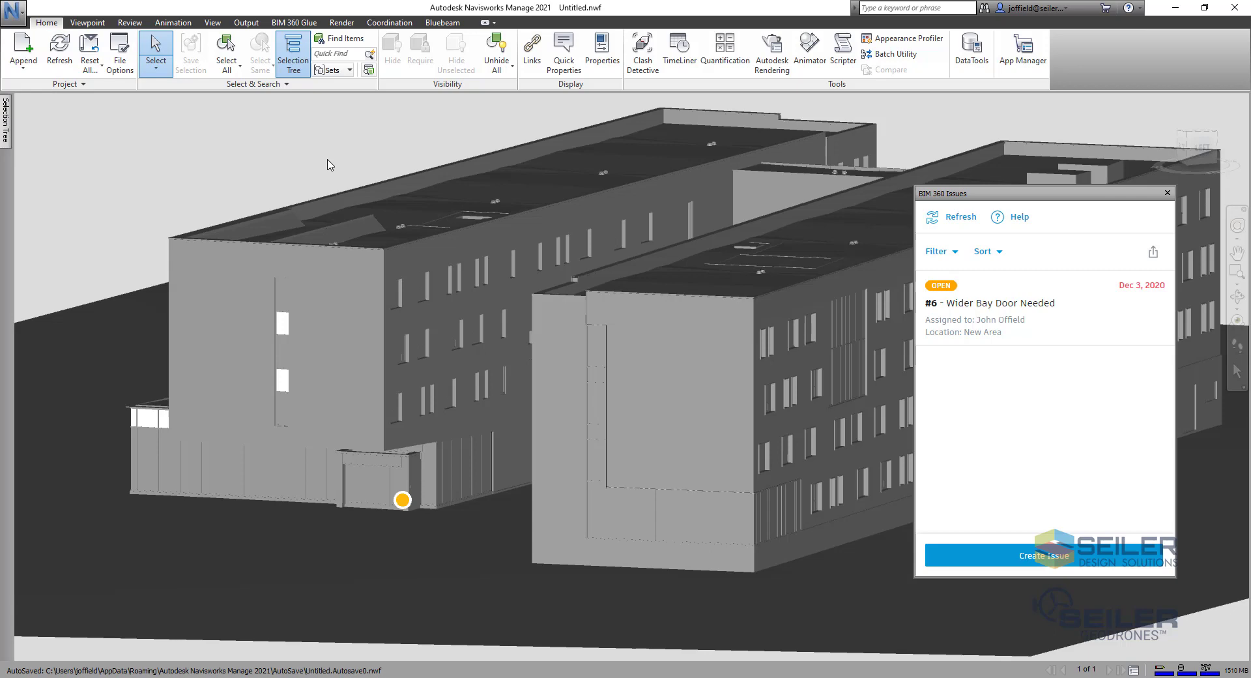
left_click(642, 53)
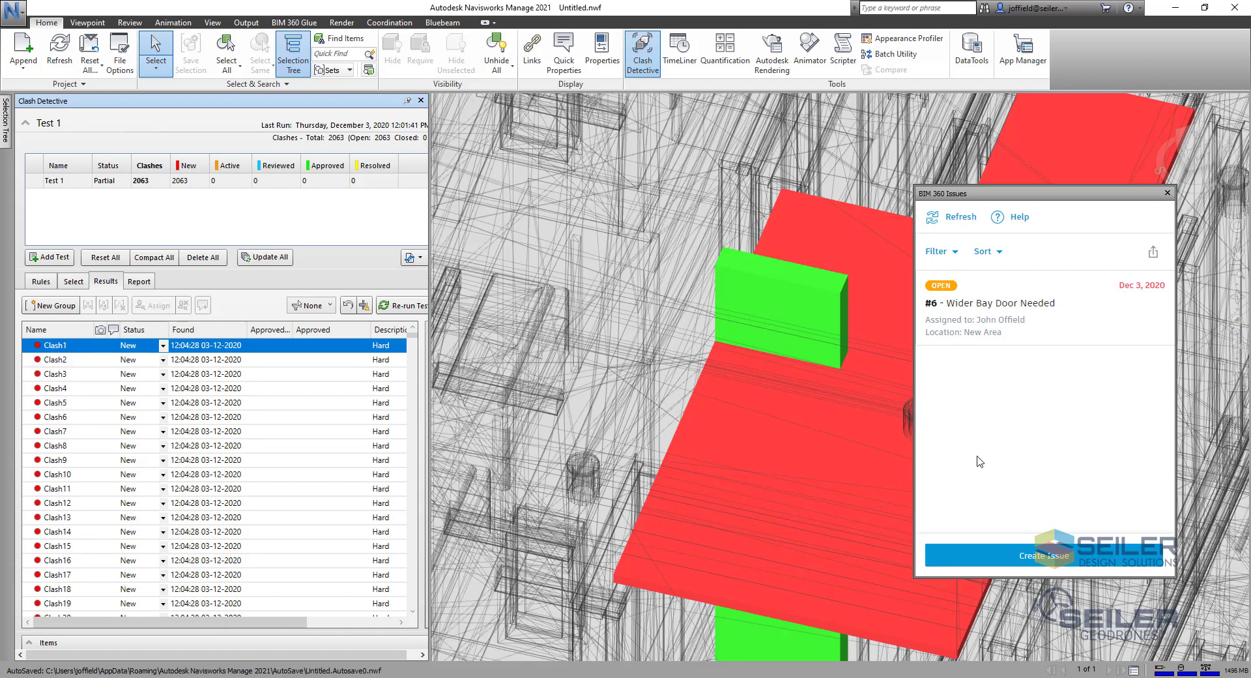
left_click(1046, 557)
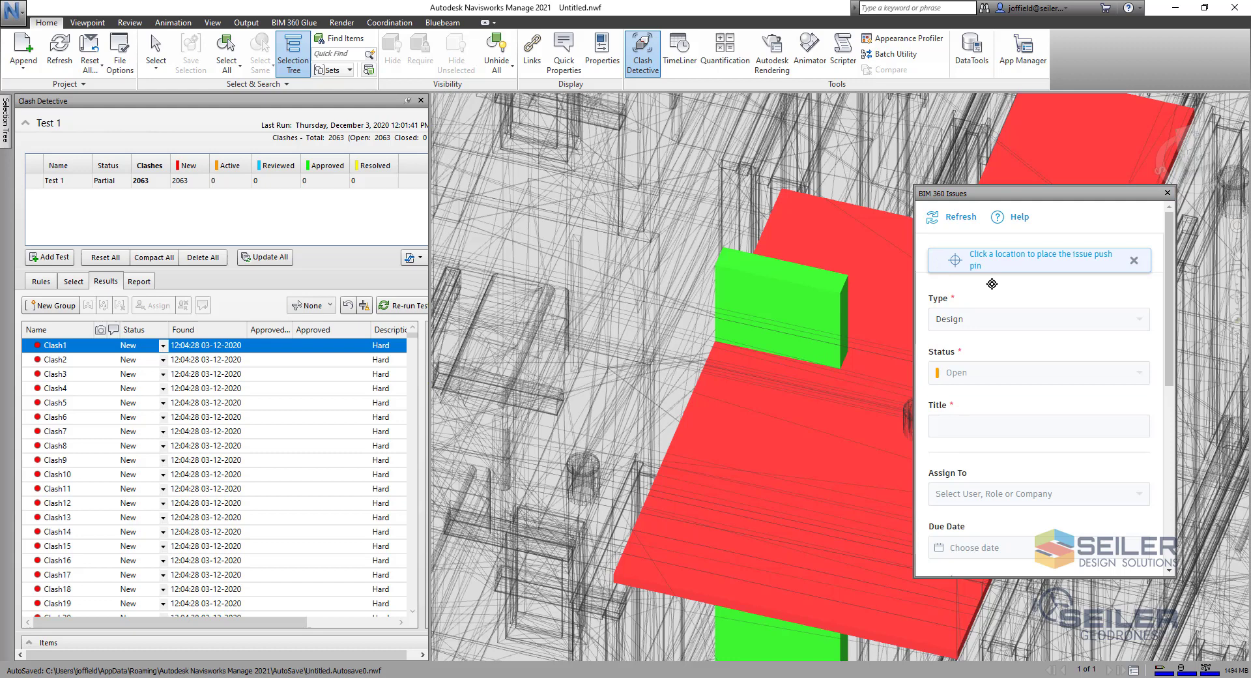
Step: Create a Design-type issue titled 'Design Issue', assigned to the first listed user, due December 3
left_click(995, 329)
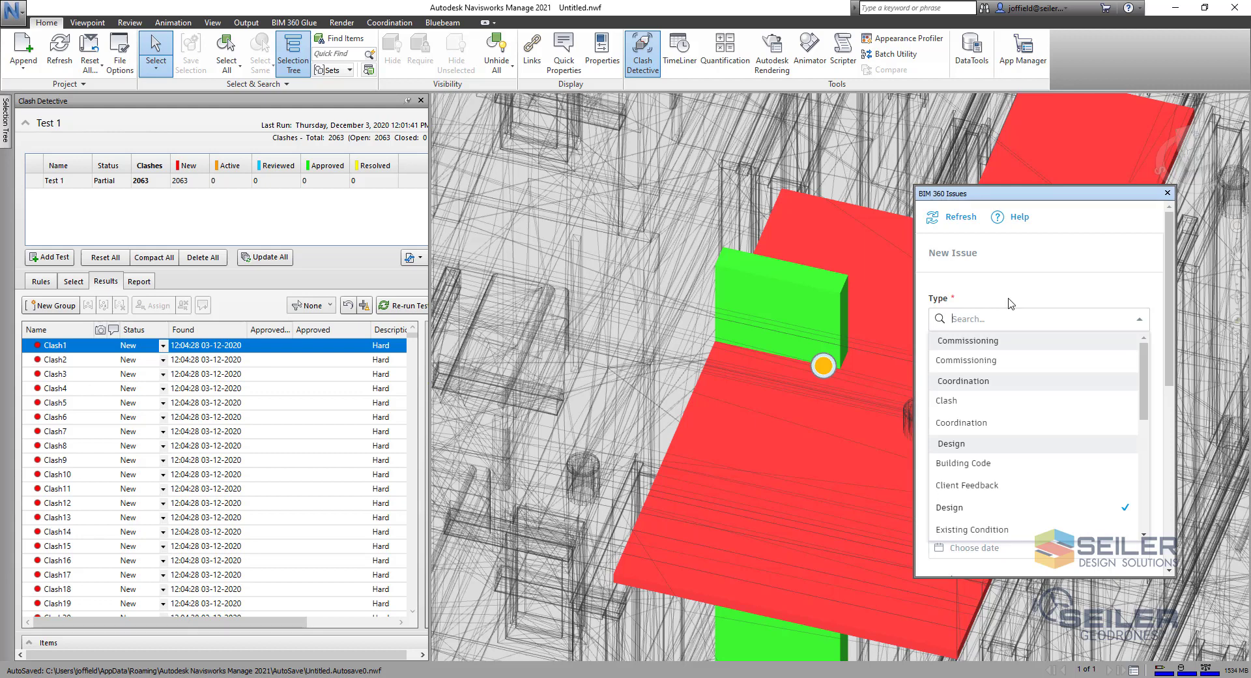
left_click(1011, 297)
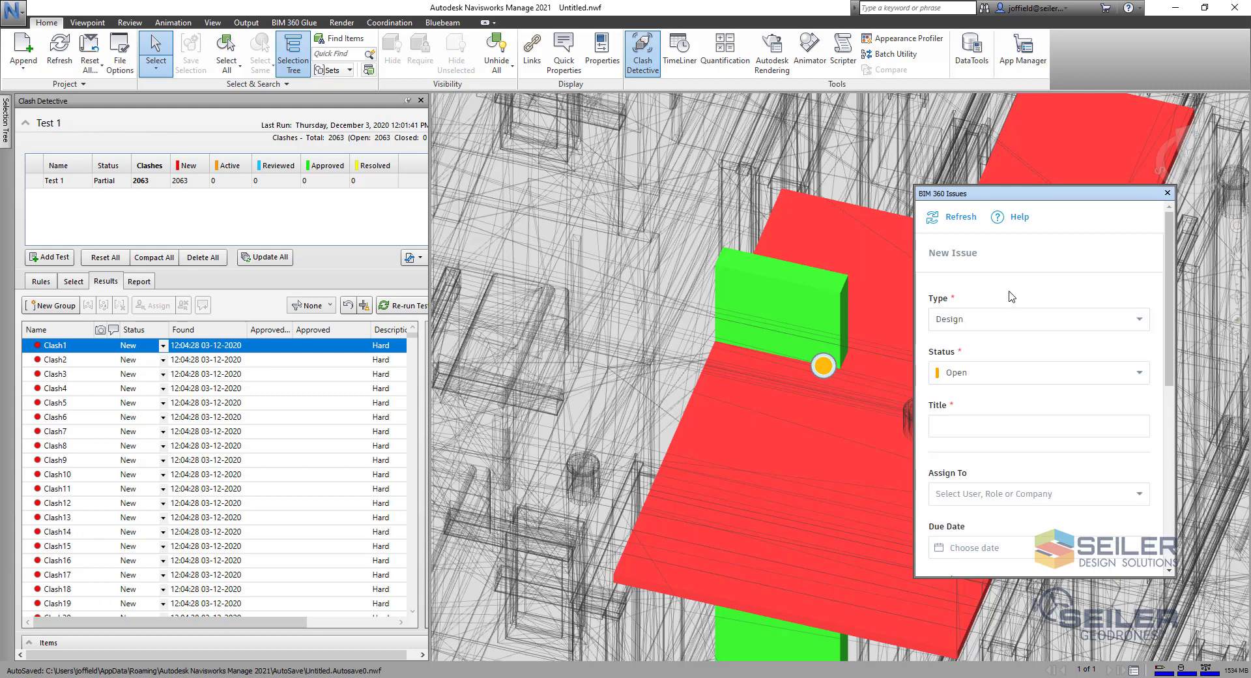
left_click(995, 422)
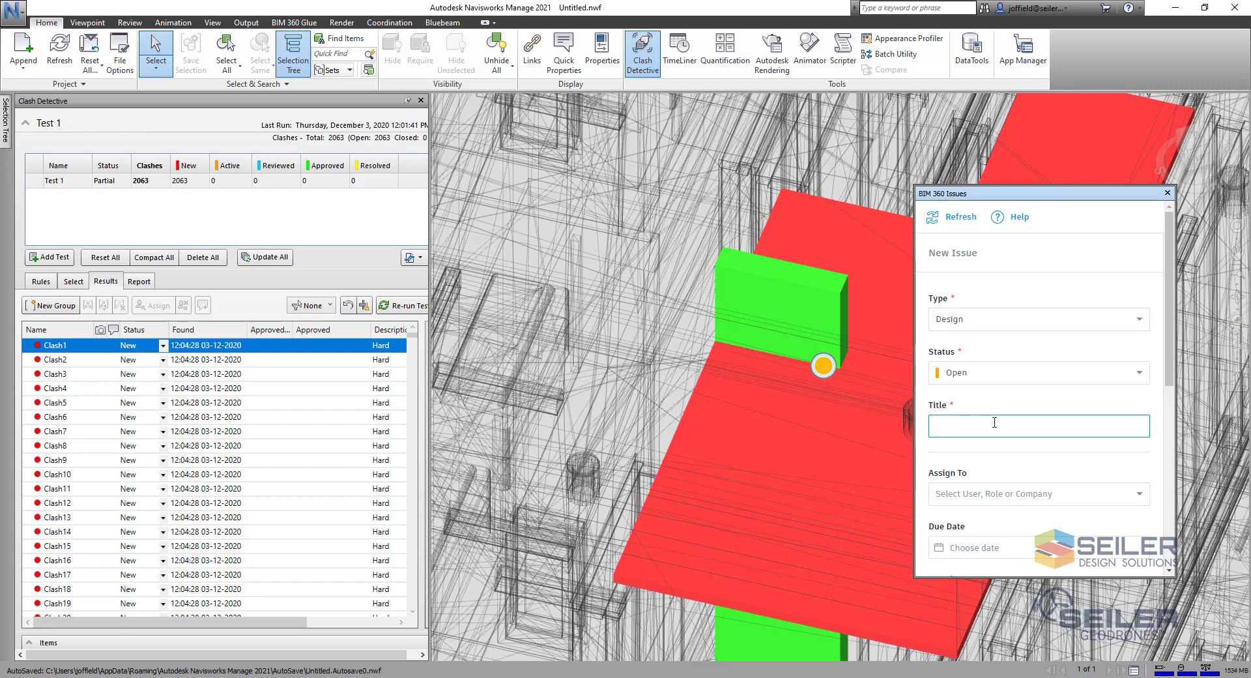
type("Design Issue")
scroll(985, 511, "down", 2)
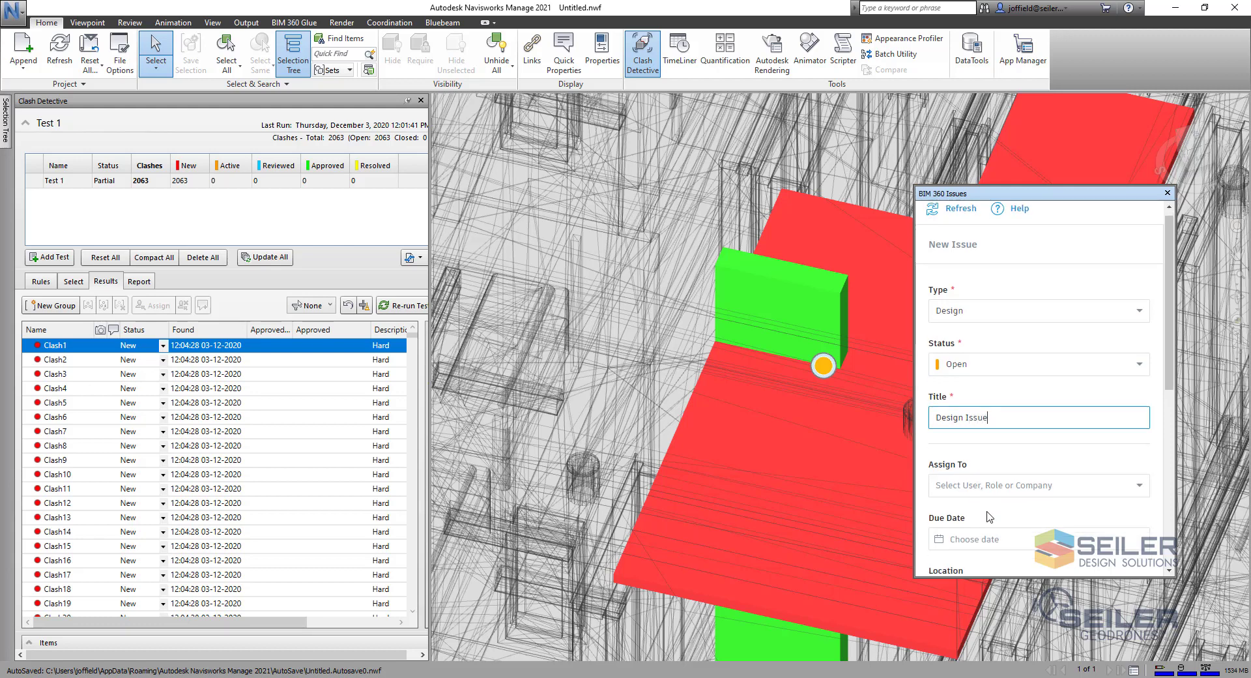
left_click(1002, 365)
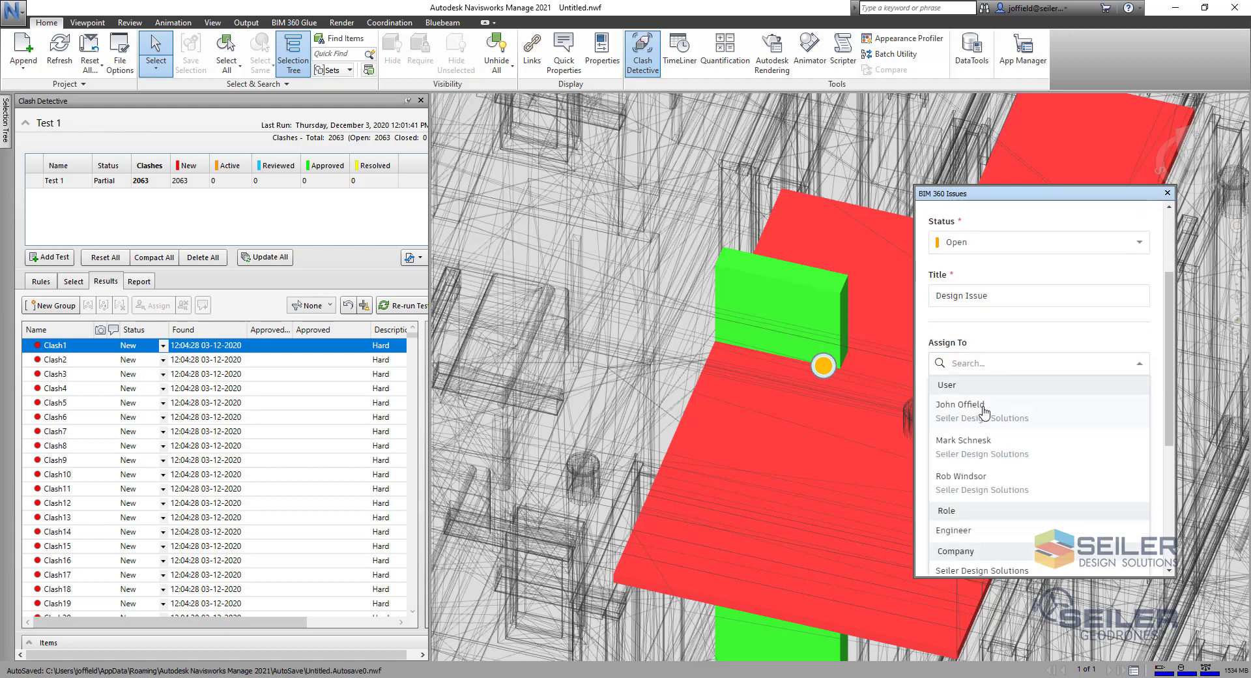
left_click(984, 411)
left_click(1013, 420)
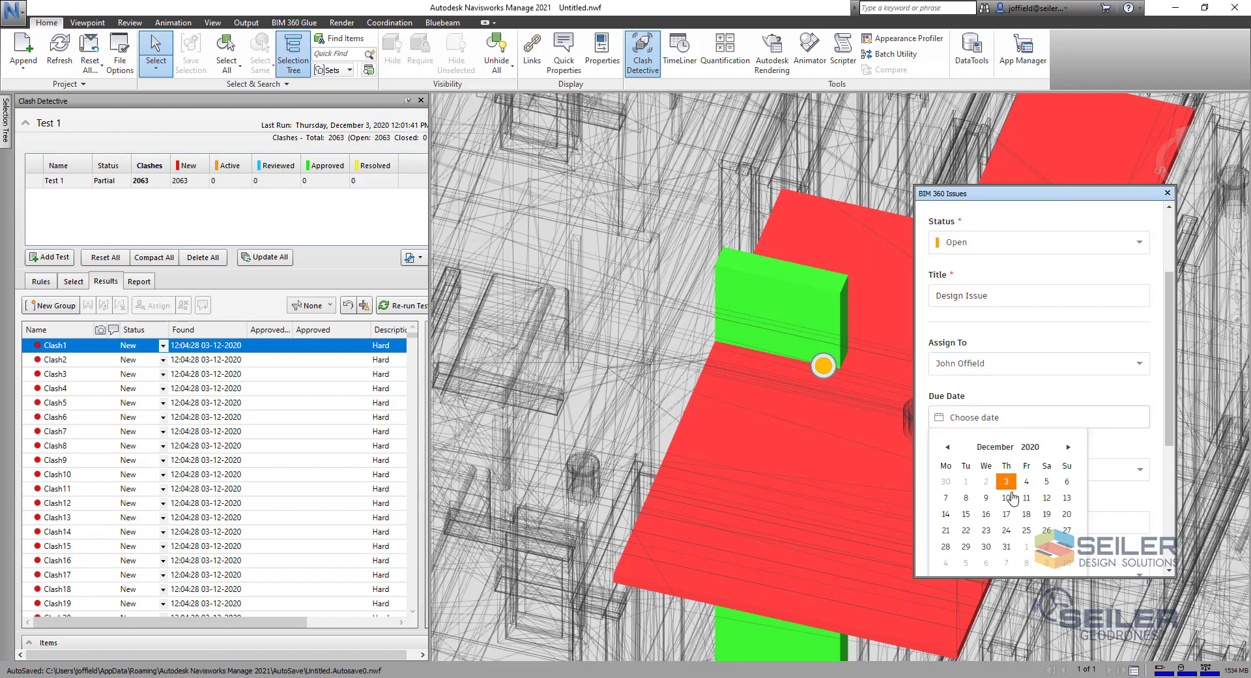
left_click(1006, 482)
scroll(1014, 474, "down", 3)
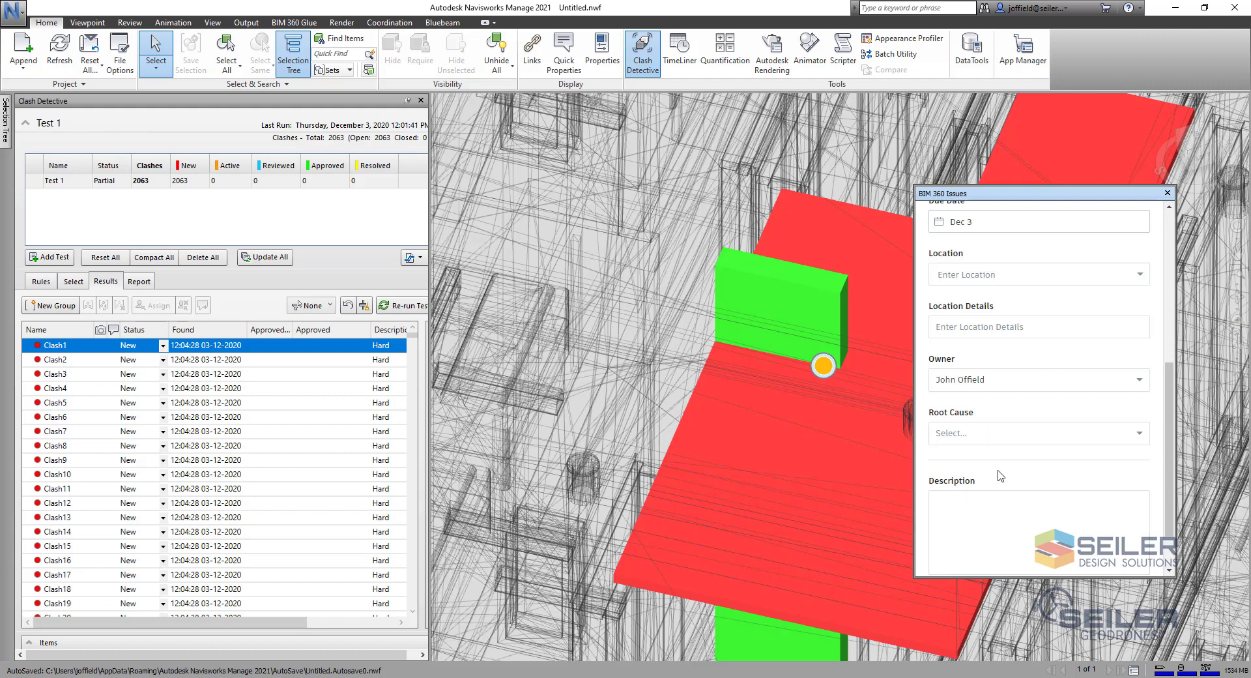
scroll(998, 477, "down", 2)
left_click(1132, 563)
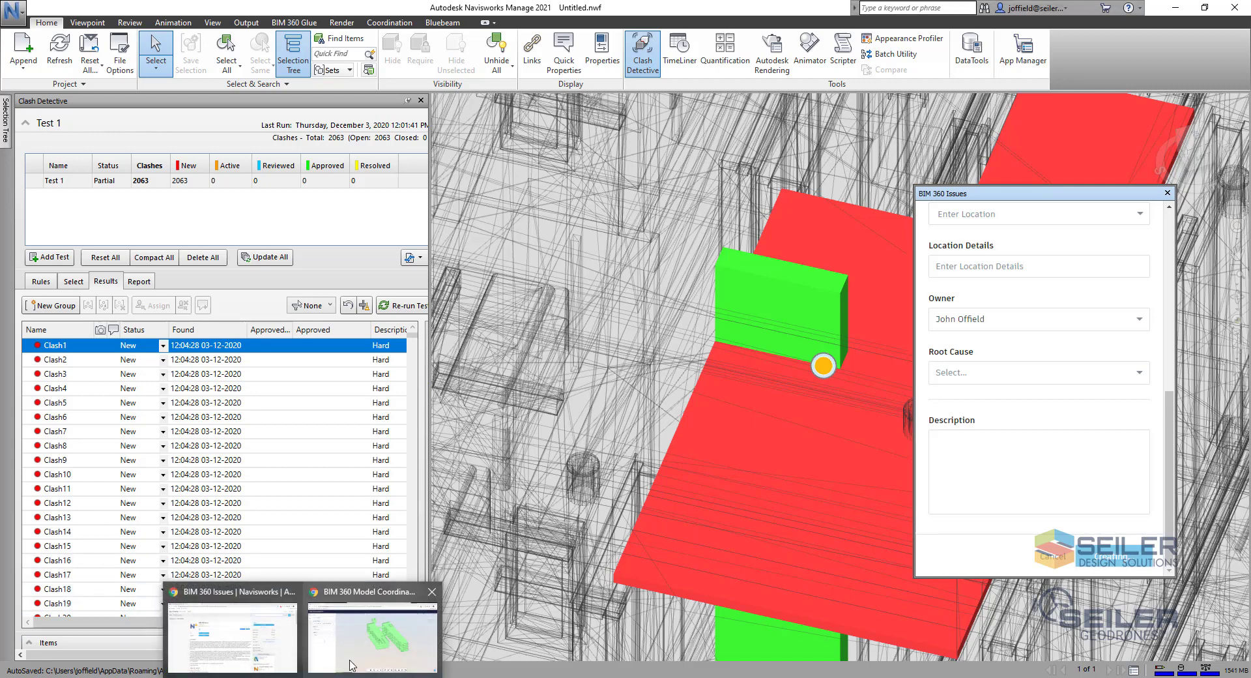
Step: Switch to the Chrome BIM 360 window and display the Models list of all 7 coordination models
left_click(378, 642)
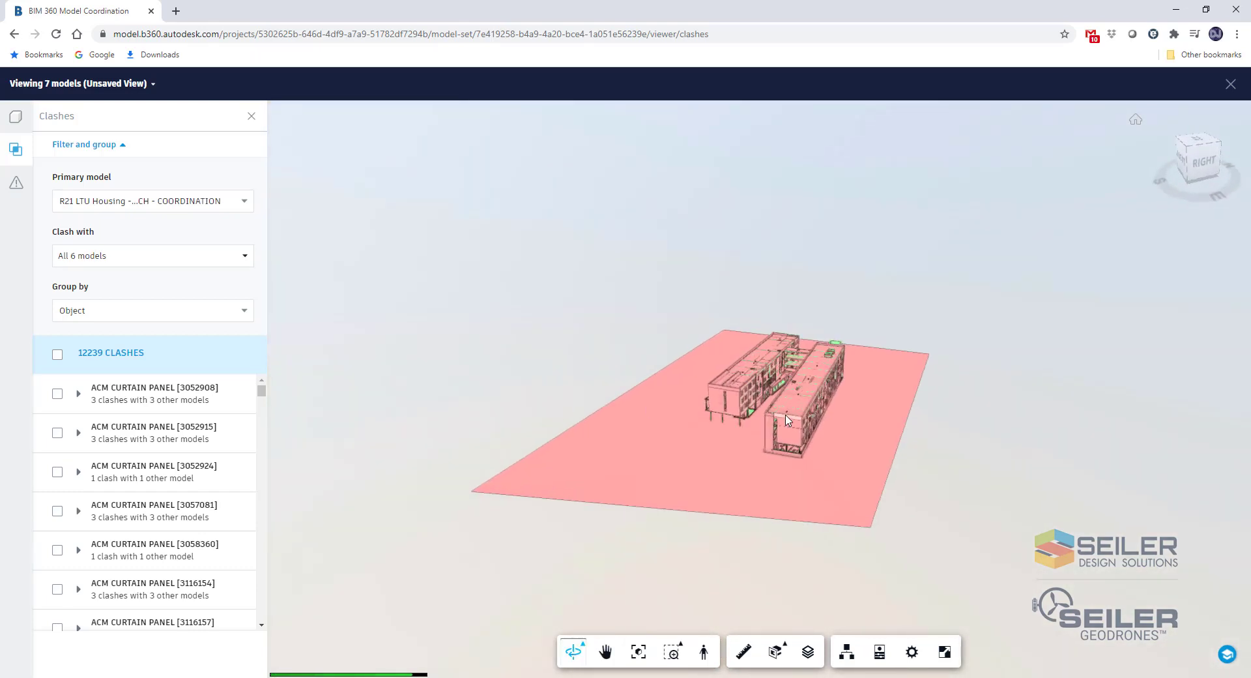
scroll(787, 420, "up", 3)
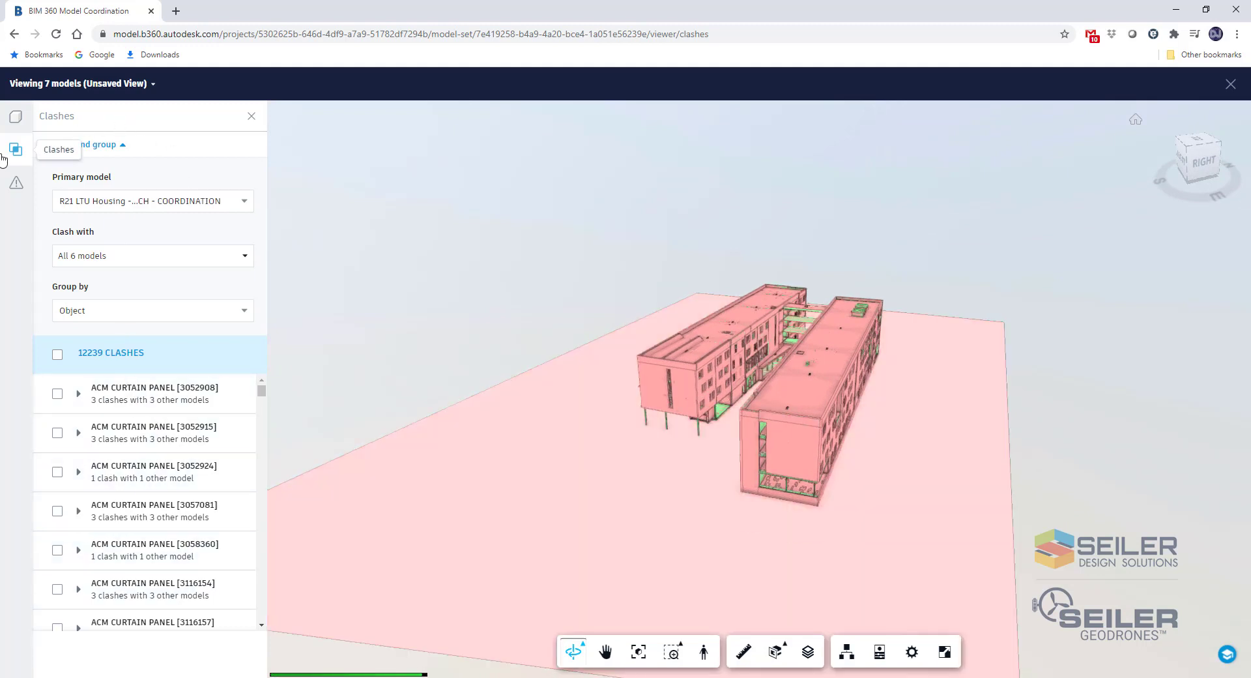
left_click(16, 120)
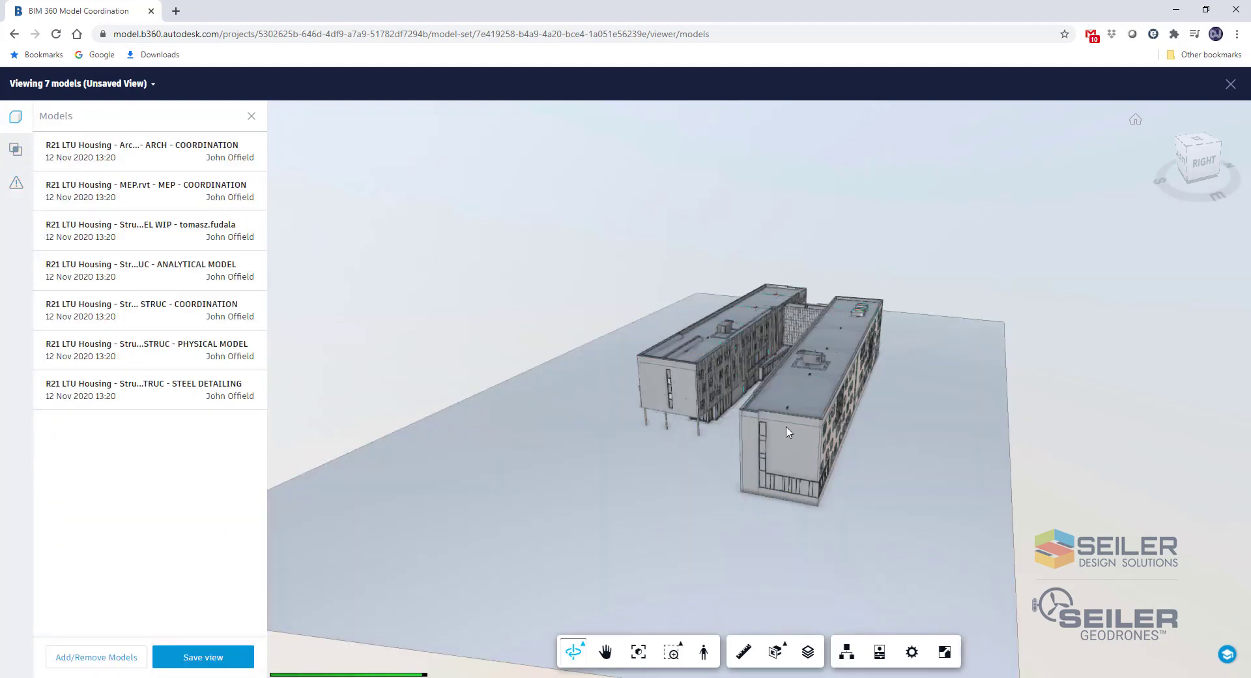
scroll(782, 424, "up", 3)
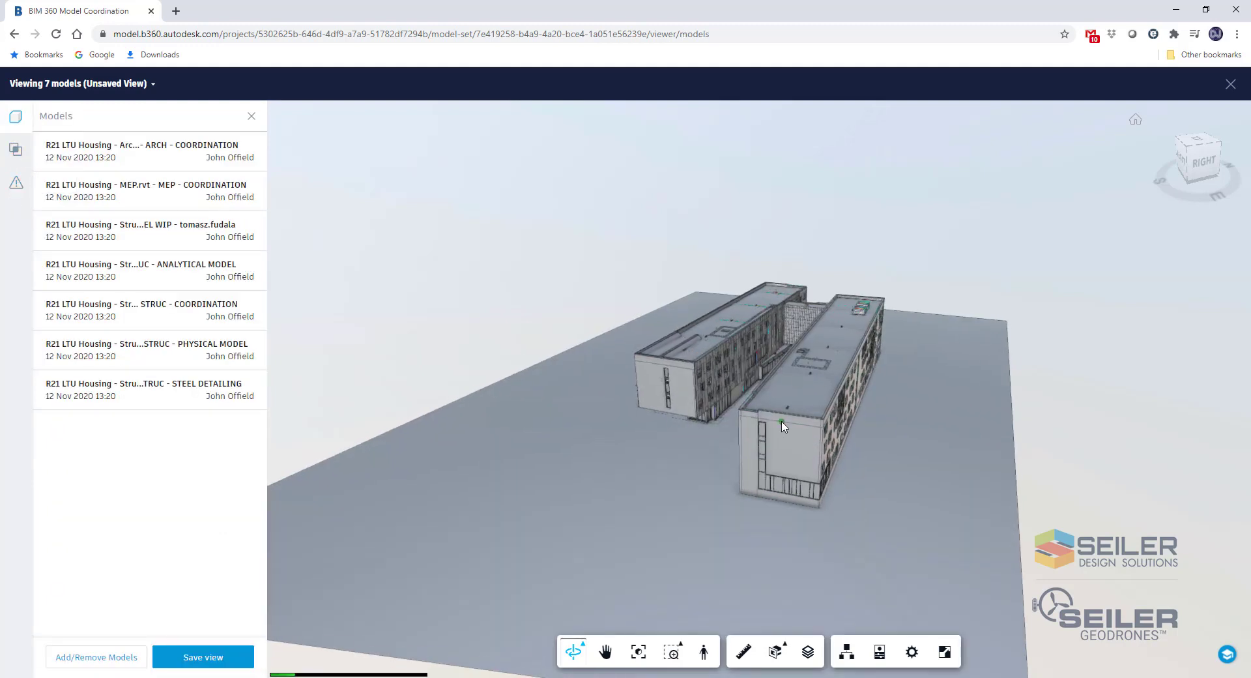
Step: Open issue #7 'Design Issue' from the Issues list and scroll through its Details tab
left_click(17, 192)
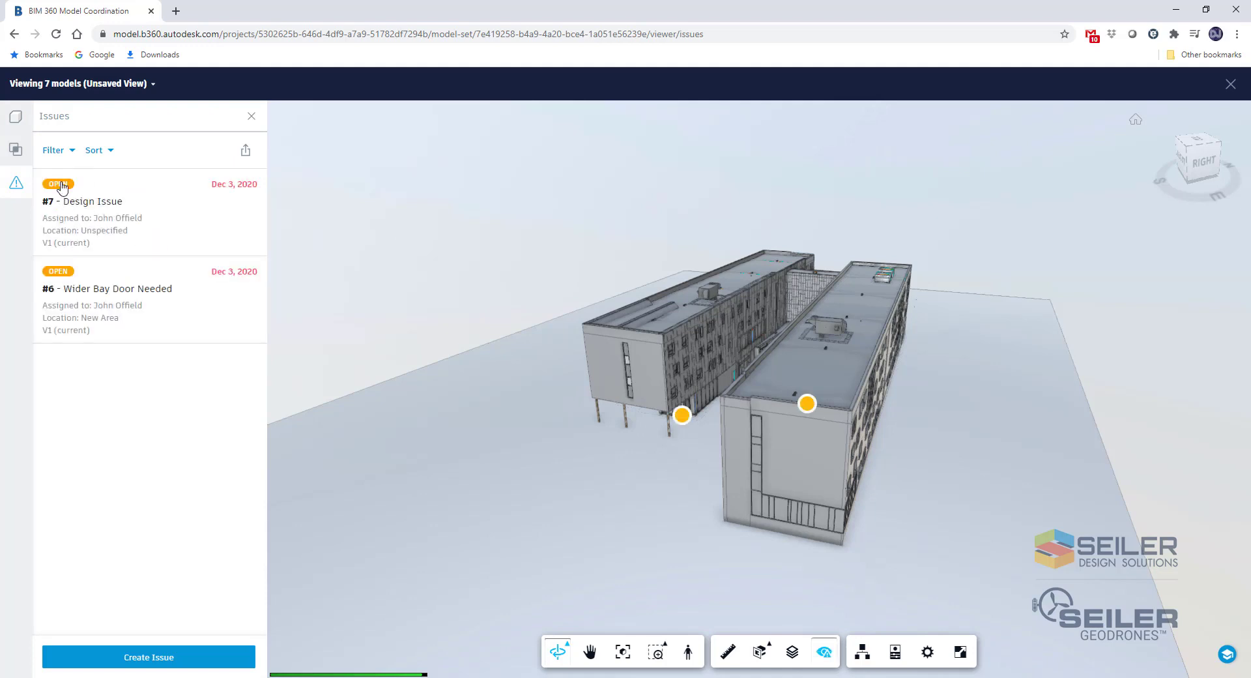
left_click(68, 203)
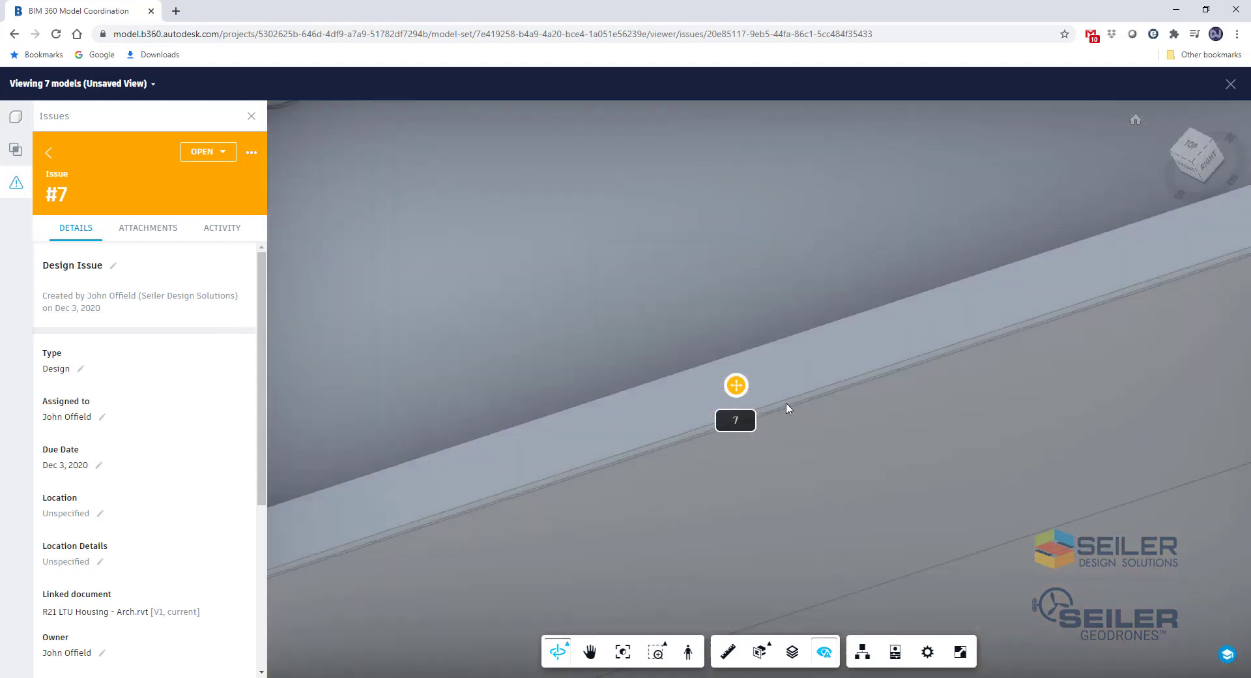
left_click(743, 396)
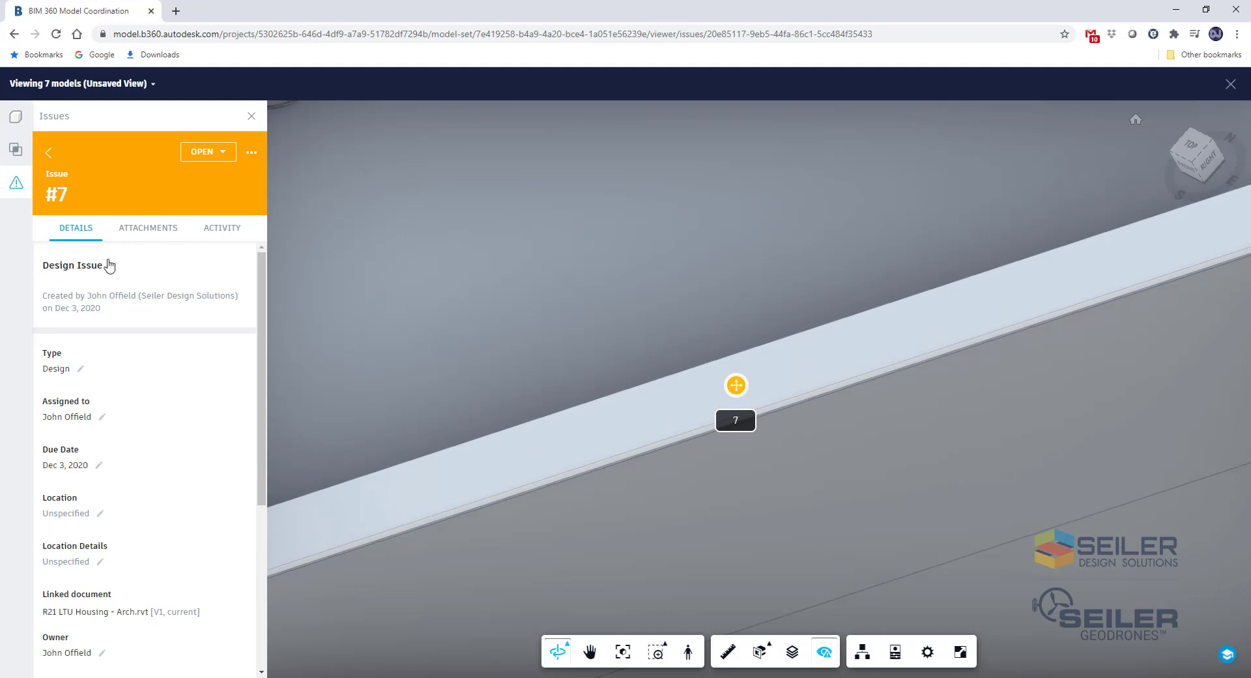
scroll(111, 505, "down", 1)
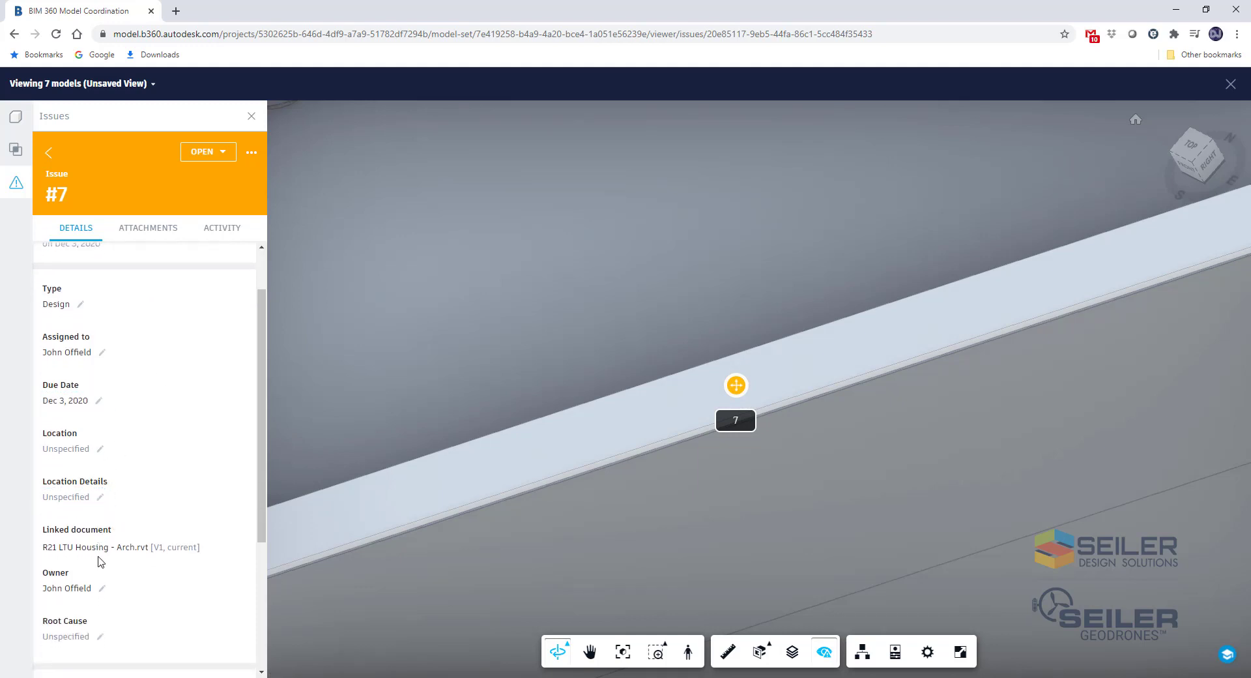
scroll(101, 562, "down", 3)
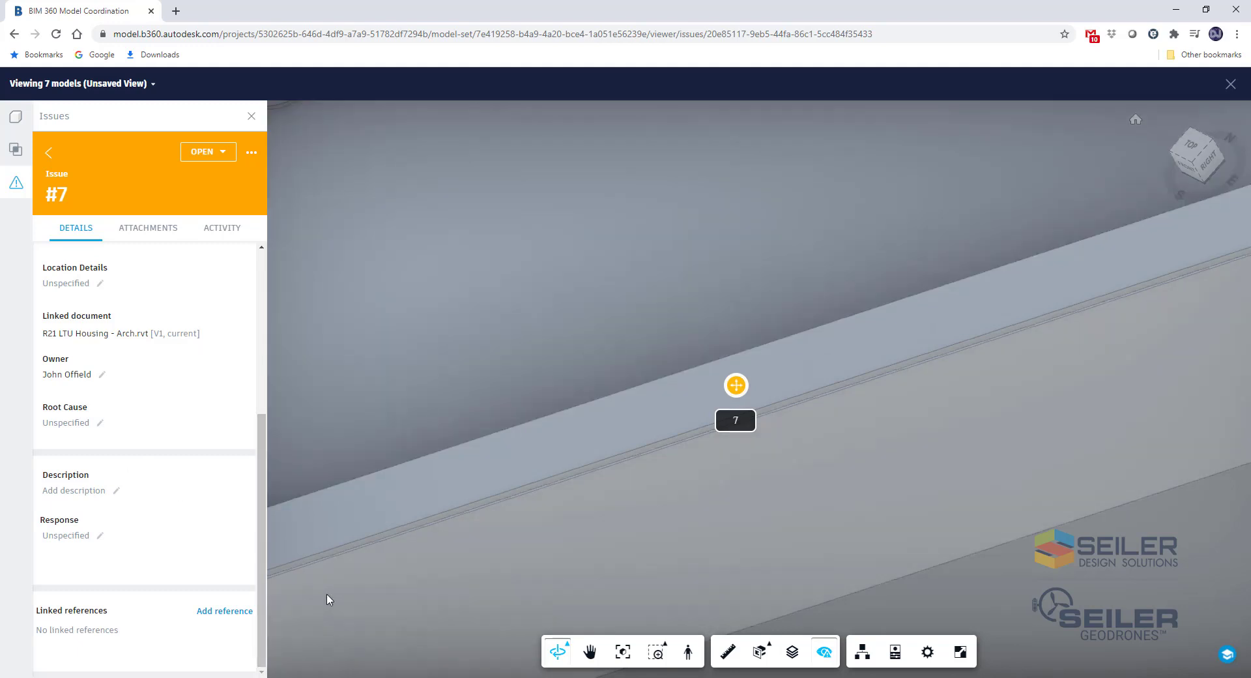
mouse_move(337, 674)
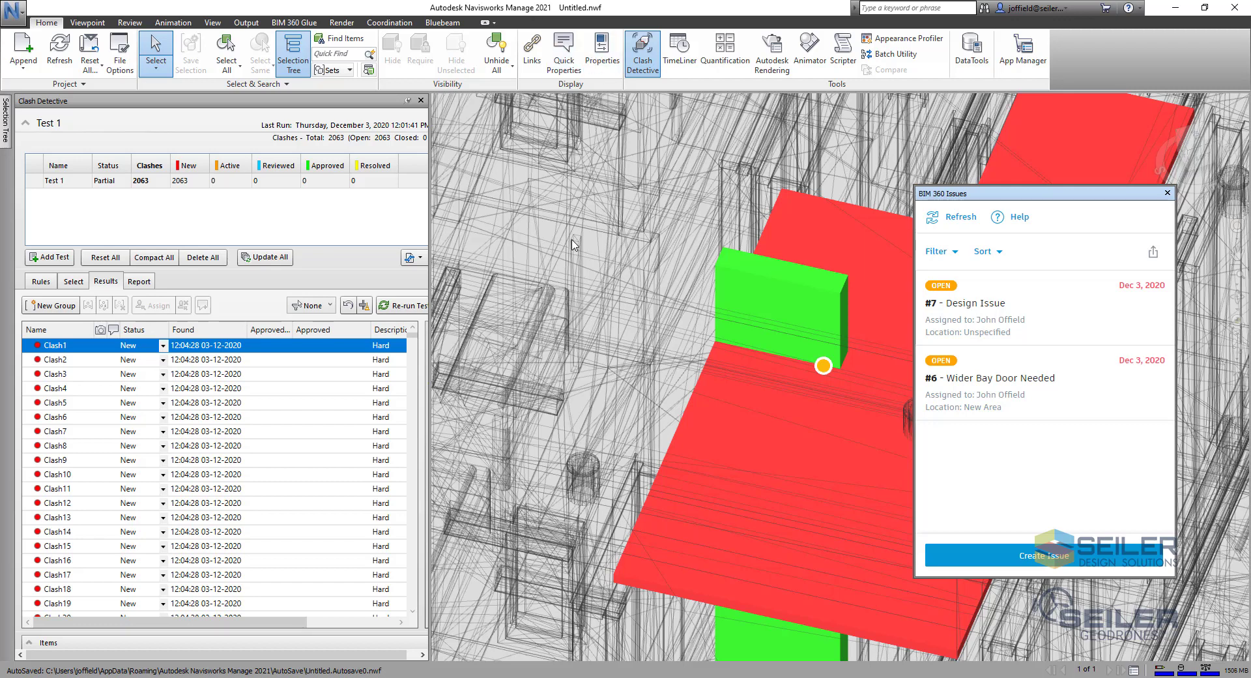
Step: Return to Navisworks, where issue #7 'Design Issue', due Dec 3, 2020, sits above #6
mouse_move(336, 675)
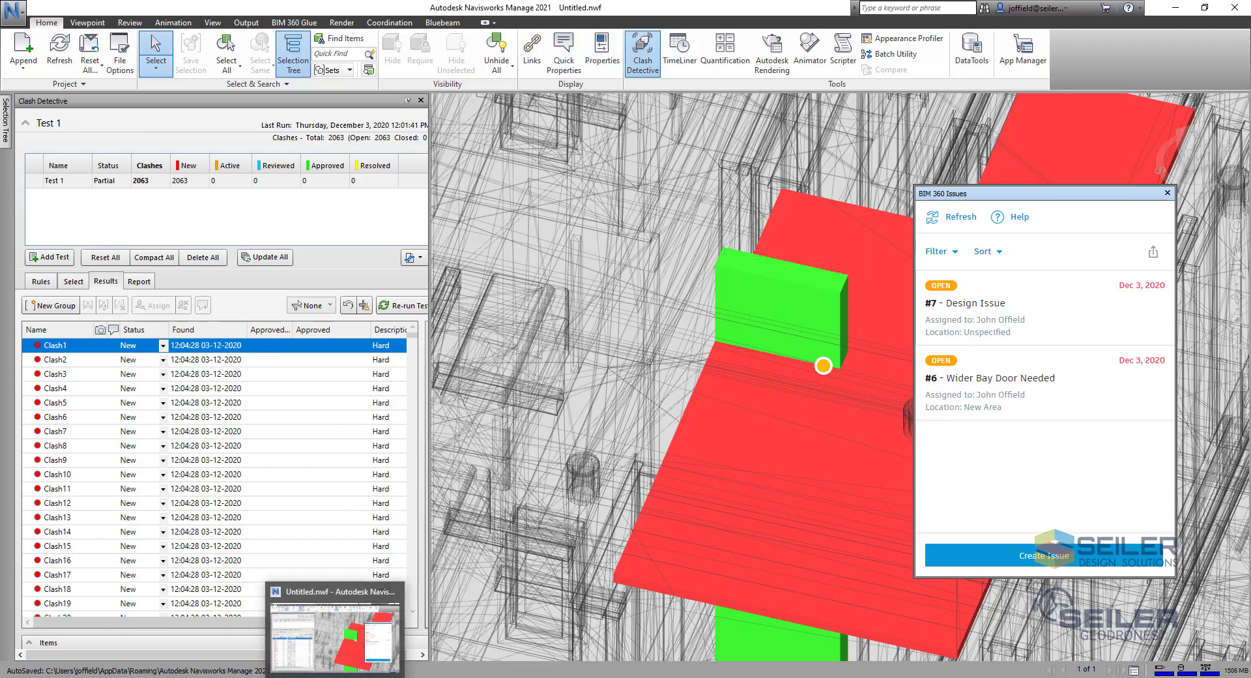